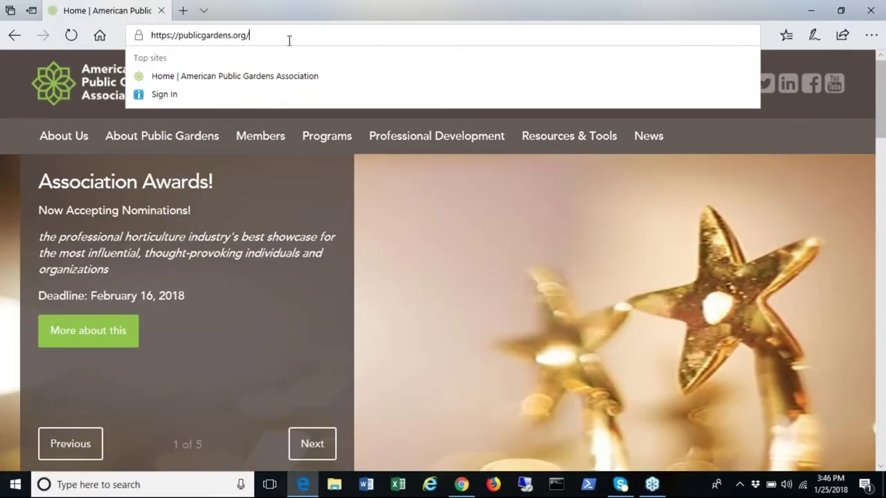
Step: Go to publicgardens.org and open the Member Sign-In page from the Login link
{"action": "mouse_move", "coordinate": [480, 132]}
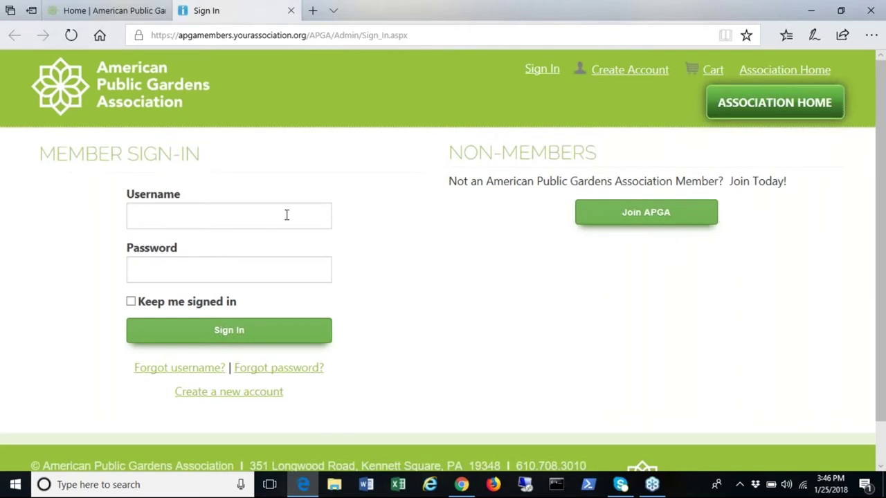
Step: Sign in with the member's account e-mail and password, then return to the publicgardens.org home page
{"action": "left_click", "coordinate": [285, 215]}
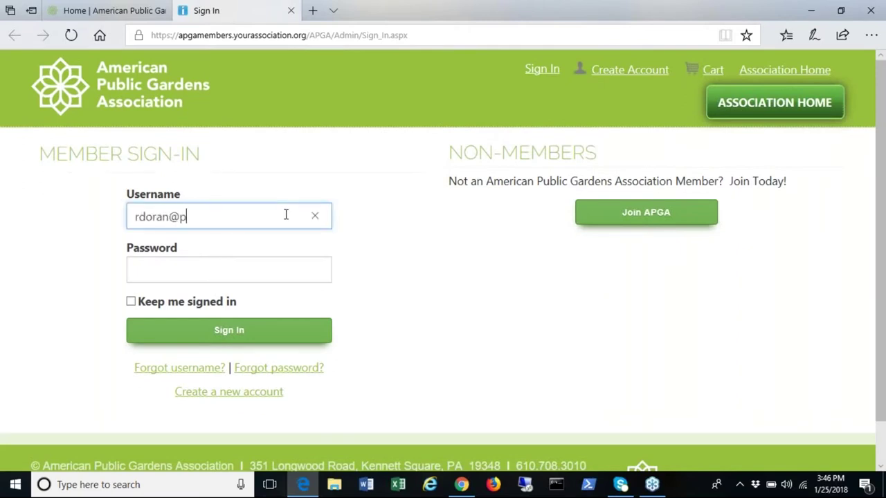
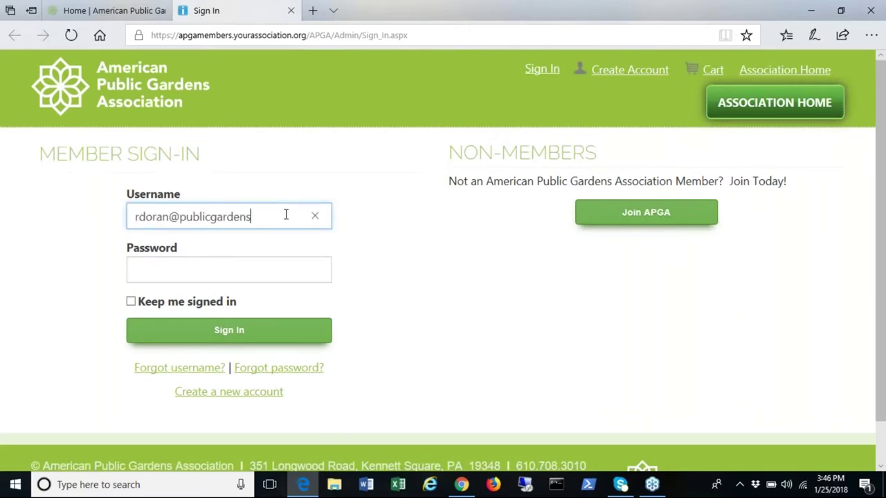
{"action": "left_click", "coordinate": [269, 264]}
{"action": "type", "text": "•••••••••"}
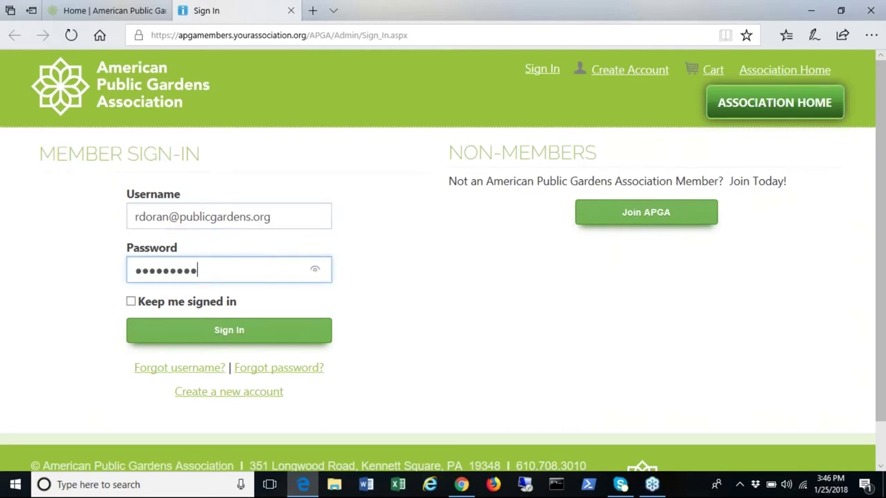
{"action": "left_click", "coordinate": [242, 336]}
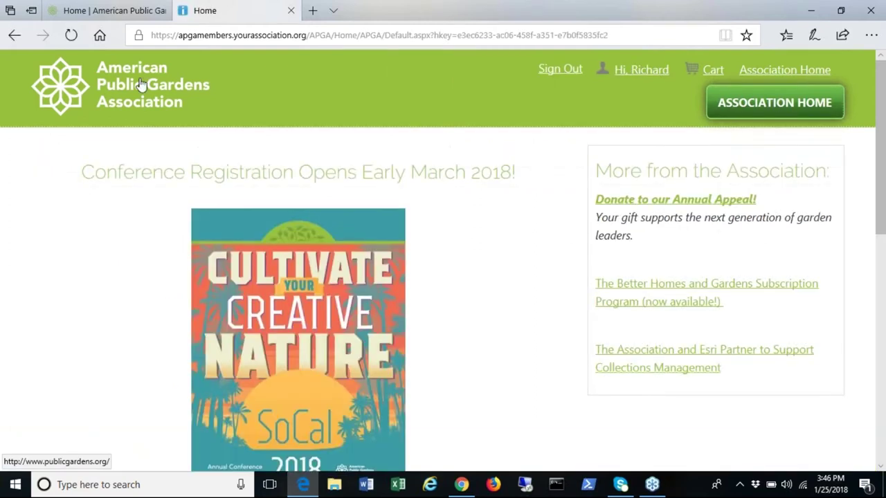
{"action": "left_click", "coordinate": [141, 86]}
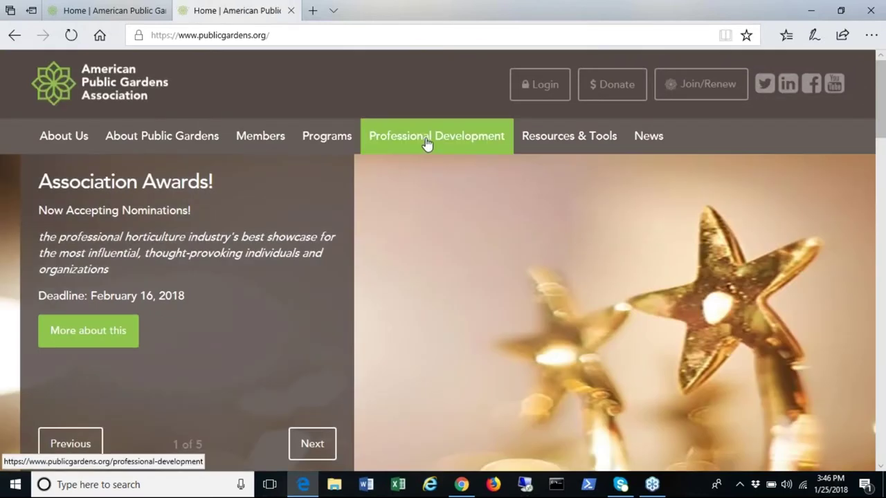
Step: Sign in on the publicgardens.connectedcommunity.org community landing page
{"action": "mouse_move", "coordinate": [427, 142]}
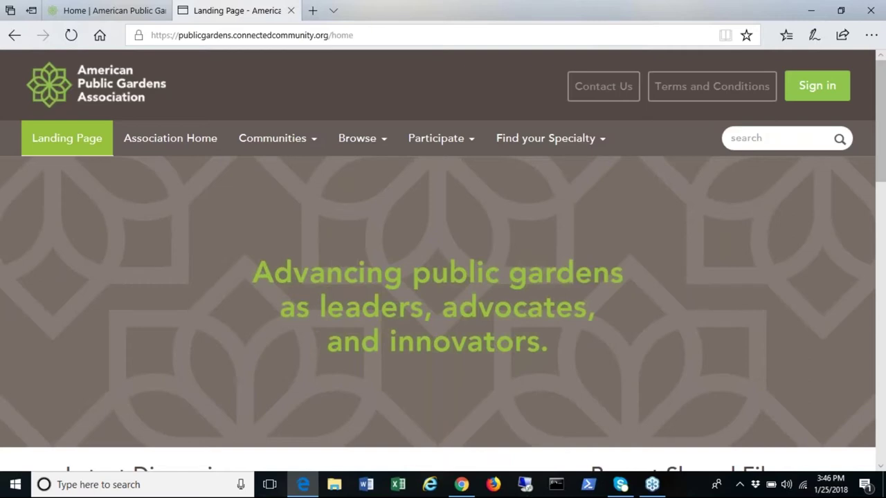
{"action": "left_click", "coordinate": [818, 97]}
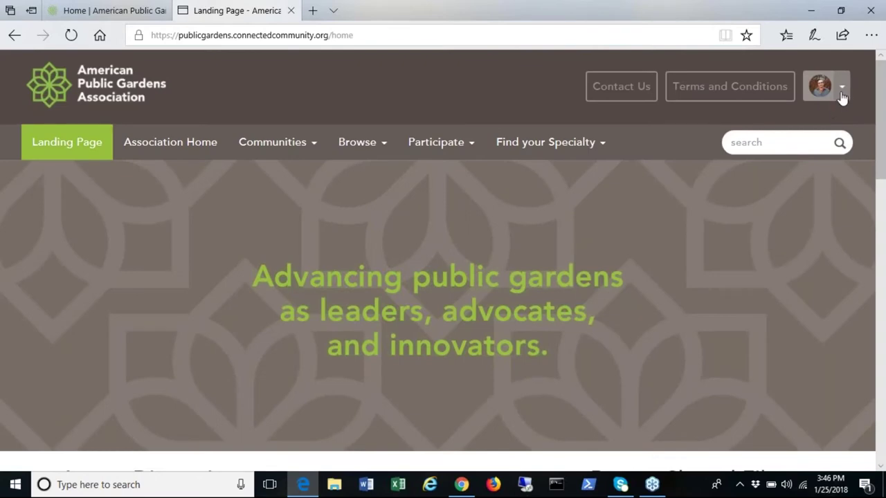
Step: Go to the member's Profile page and view the profile picture's Actions options without changing anything
{"action": "left_click", "coordinate": [841, 97]}
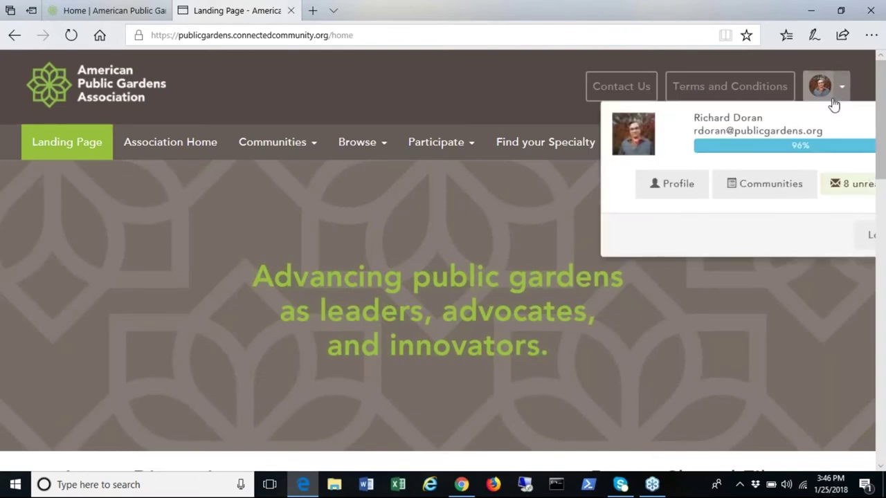
{"action": "left_click", "coordinate": [674, 183]}
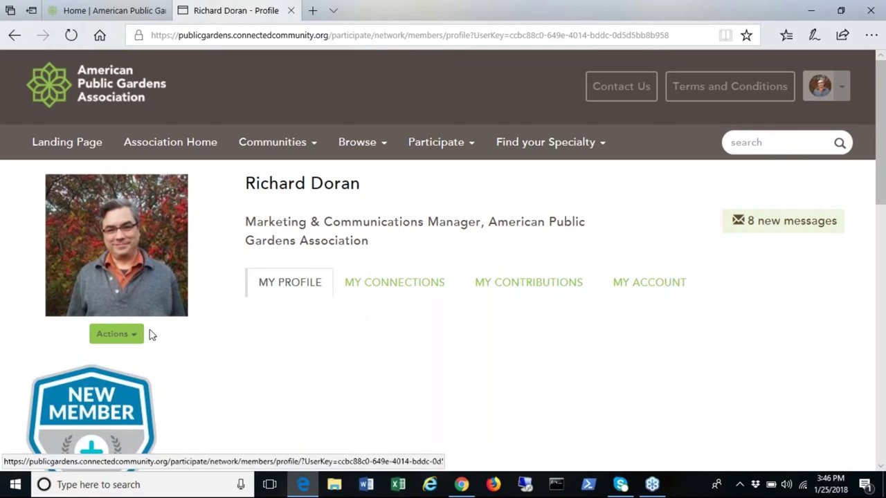
{"action": "left_click", "coordinate": [111, 337]}
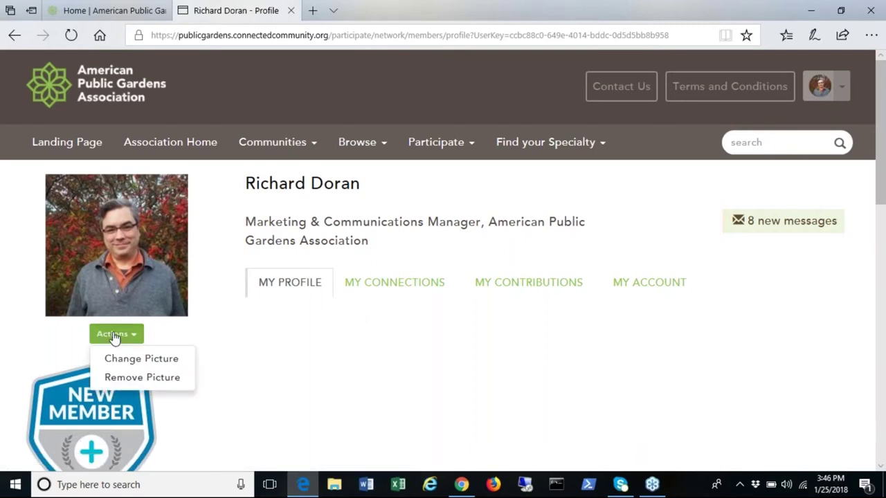
{"action": "left_click", "coordinate": [112, 336]}
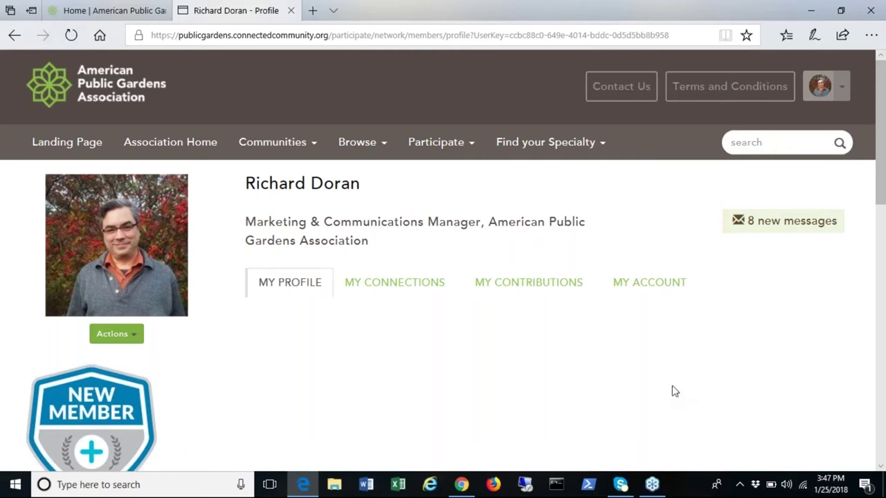
Step: In MY ACCOUNT > Community Notifications, keep Arts and Exhibitions discussion emails at Daily Digest
{"action": "left_click", "coordinate": [656, 289]}
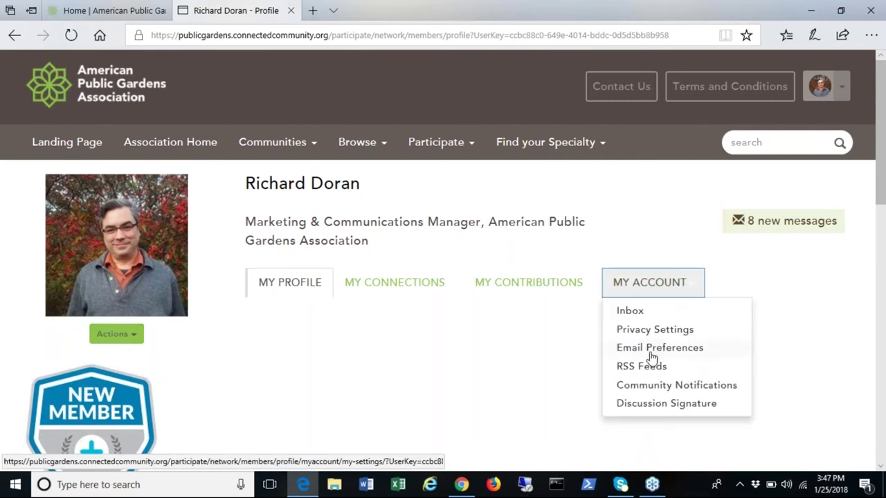
{"action": "left_click", "coordinate": [648, 392]}
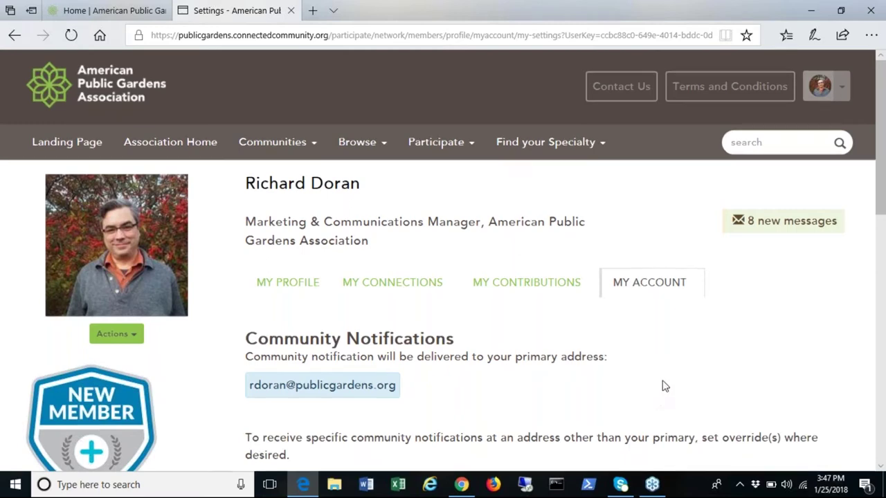
{"action": "scroll", "coordinate": [658, 399], "scroll_direction": "down", "scroll_amount": 10}
{"action": "scroll", "coordinate": [663, 378], "scroll_direction": "up", "scroll_amount": 3}
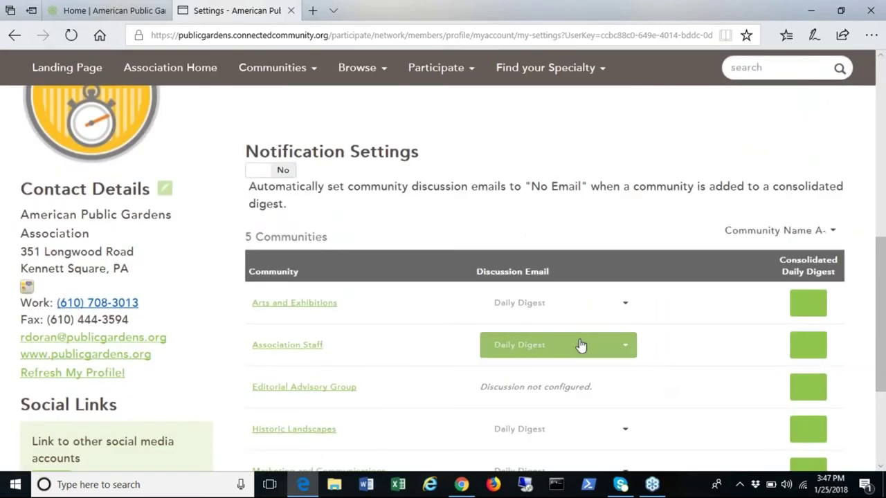
{"action": "left_click", "coordinate": [615, 315]}
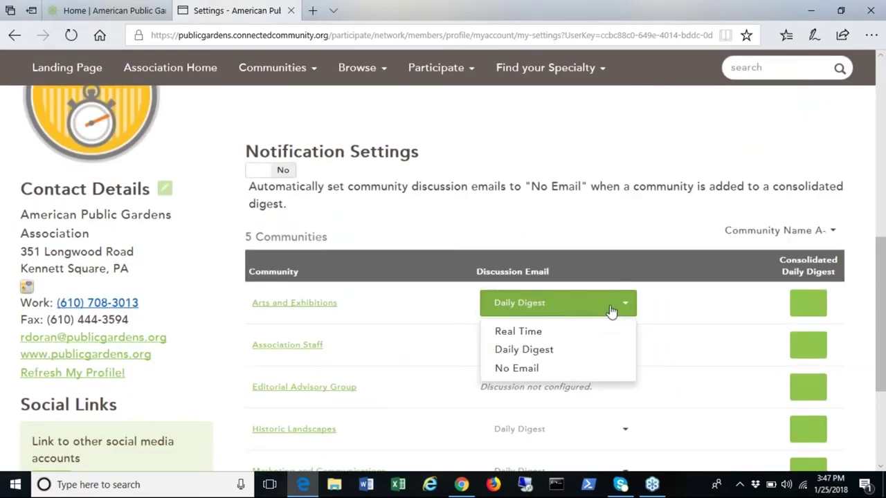
{"action": "left_click", "coordinate": [577, 351]}
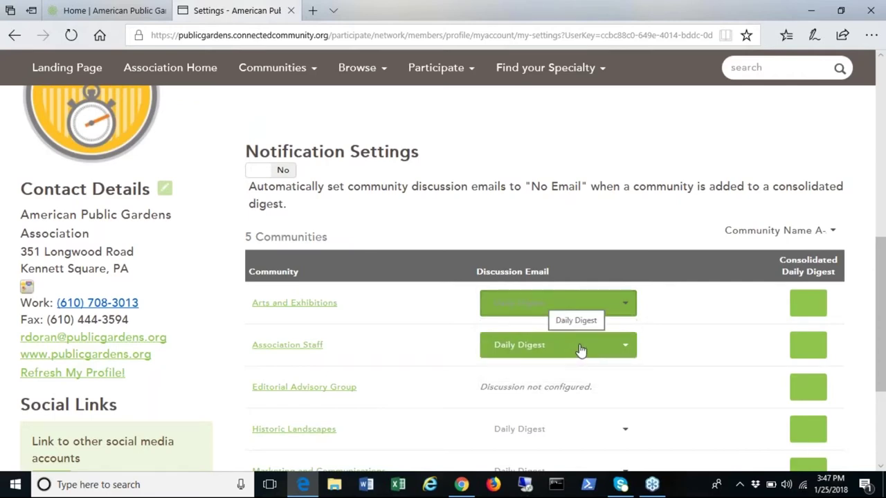
{"action": "scroll", "coordinate": [759, 204], "scroll_direction": "up", "scroll_amount": 5}
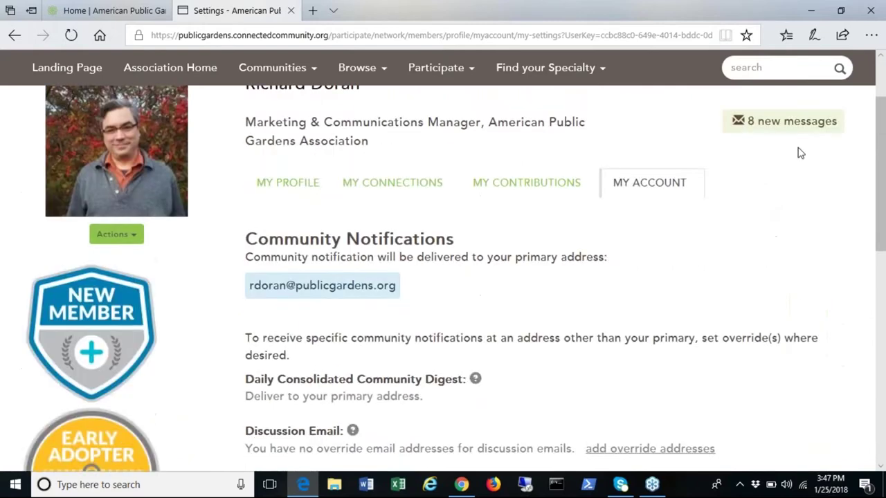
{"action": "scroll", "coordinate": [801, 153], "scroll_direction": "up", "scroll_amount": 2}
{"action": "left_click", "coordinate": [830, 90]}
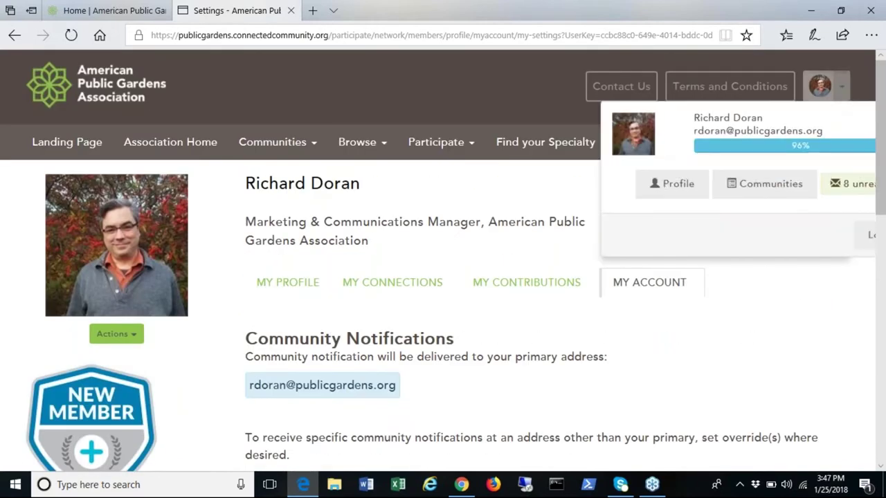
Step: Browse to the My Communities list and open the Arts and Exhibitions community
{"action": "left_click", "coordinate": [763, 197]}
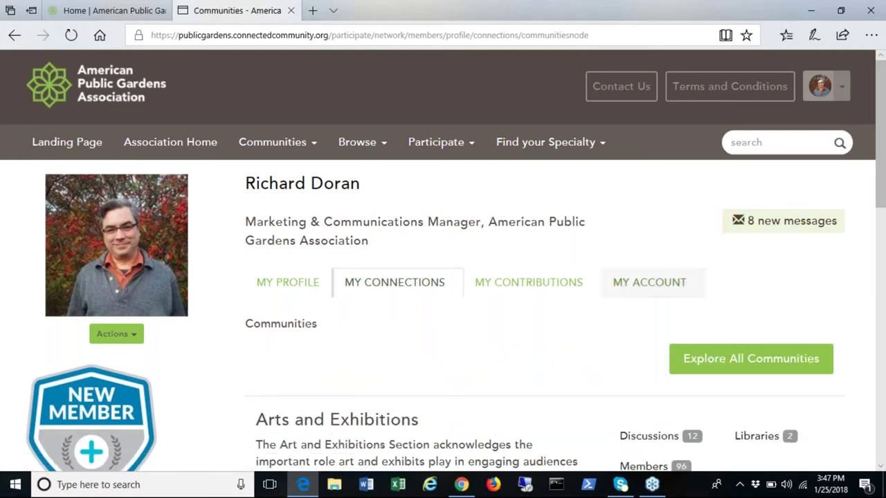
{"action": "left_click", "coordinate": [299, 151]}
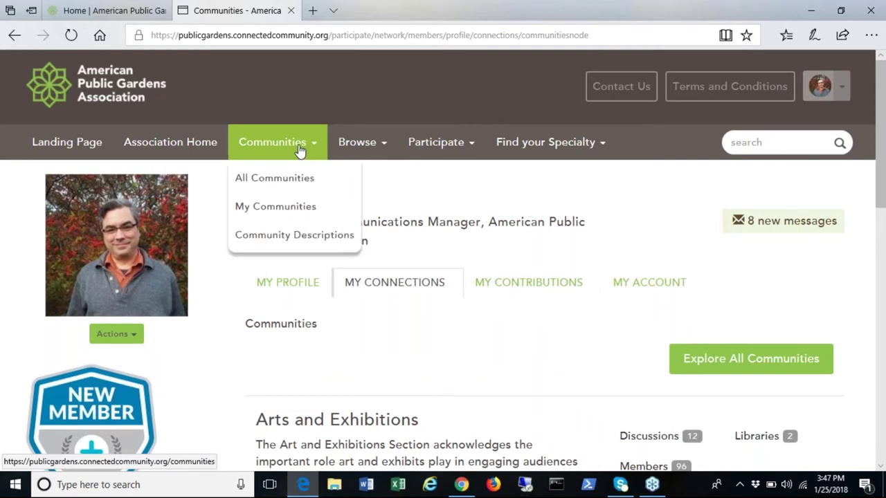
{"action": "left_click", "coordinate": [276, 206]}
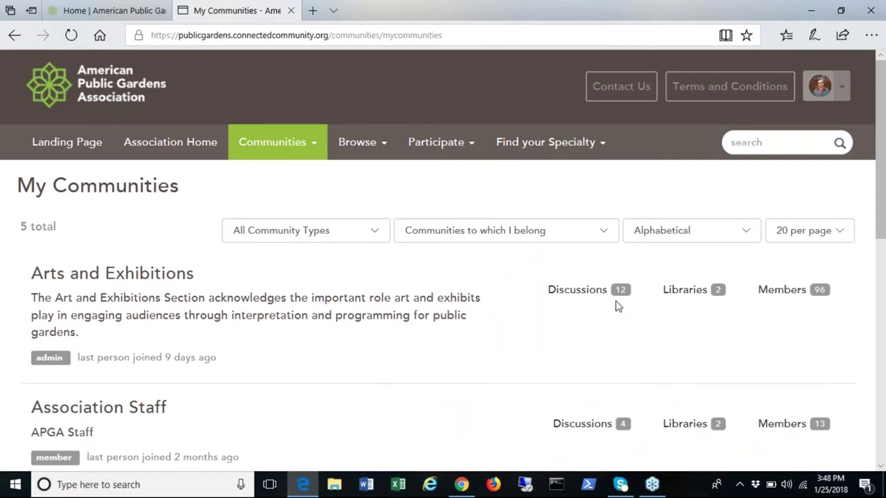
{"action": "left_click", "coordinate": [167, 277]}
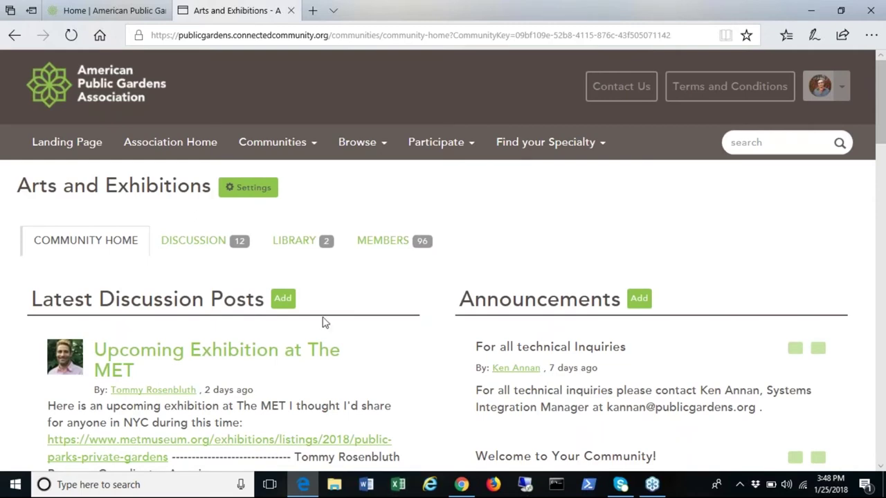
Step: Start a new discussion post, viewing the cross-post choices without changing them
{"action": "left_click", "coordinate": [284, 299]}
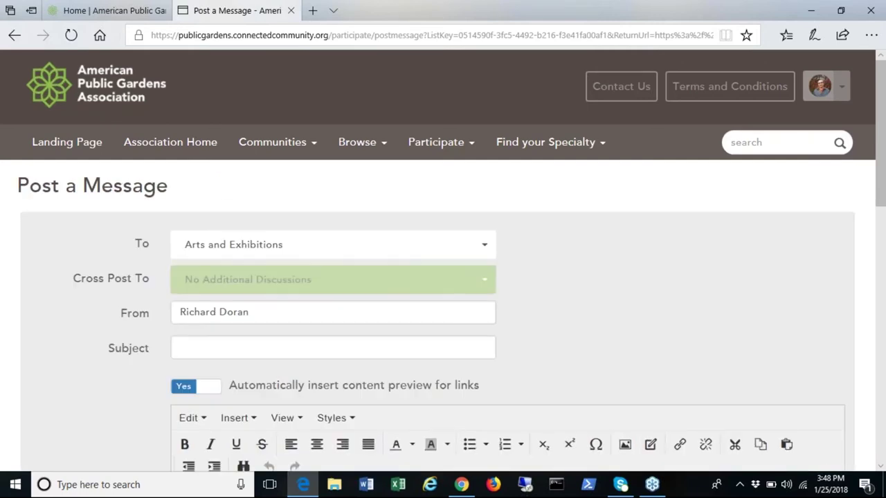
{"action": "left_click", "coordinate": [401, 291]}
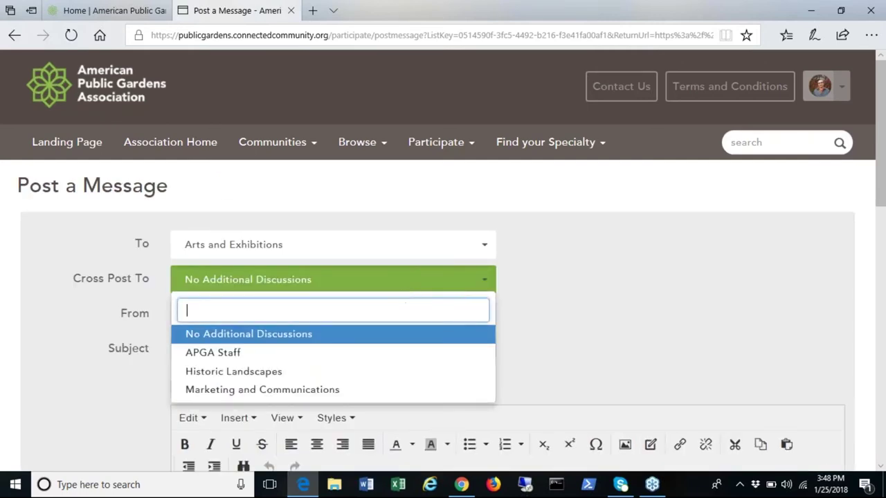
{"action": "left_click", "coordinate": [549, 323]}
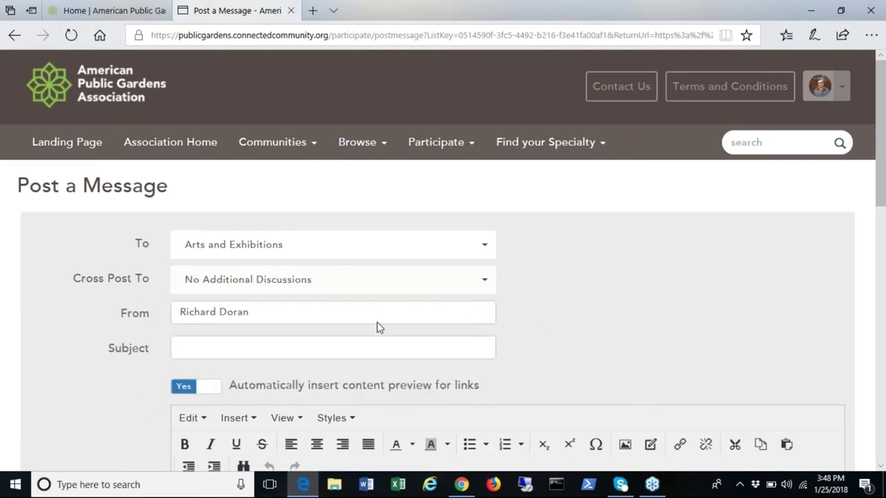
Step: Enter the subject 'enter a subject' and the body 'content of your post'
{"action": "left_click", "coordinate": [356, 354]}
{"action": "type", "text": "enter"}
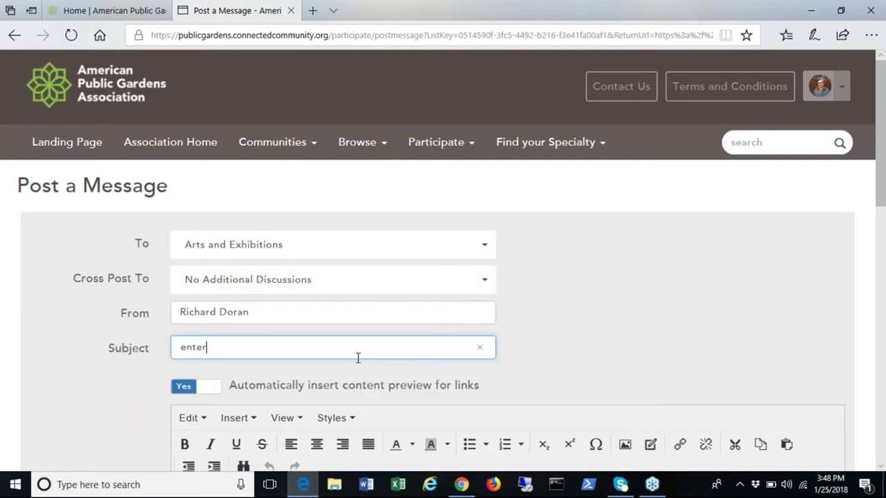
{"action": "type", "text": " a subject"}
{"action": "scroll", "coordinate": [796, 450], "scroll_direction": "down", "scroll_amount": 5}
{"action": "left_click", "coordinate": [528, 364]}
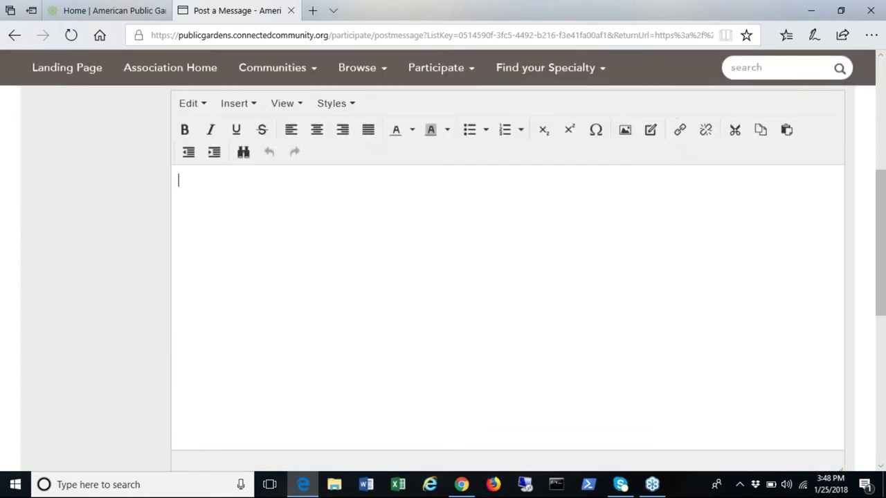
{"action": "type", "text": "content of your post"}
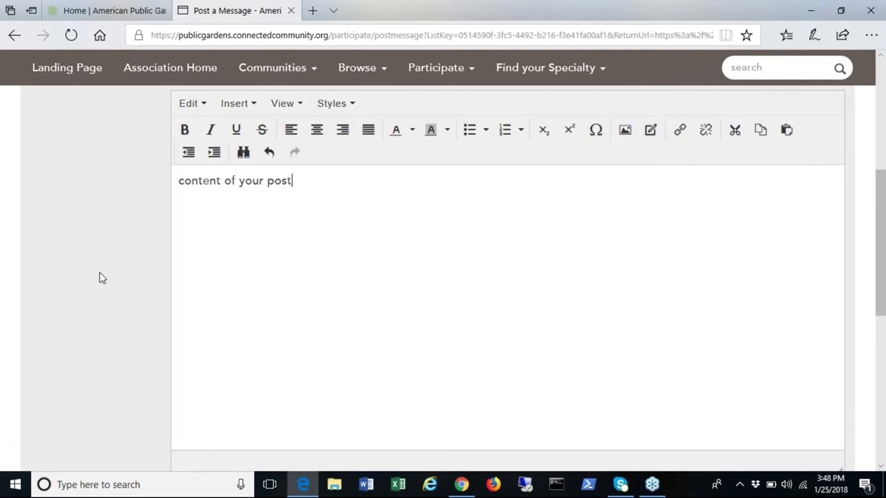
Step: Open the Attach file picker, close it without attaching, then go back to the community home page
{"action": "scroll", "coordinate": [97, 279], "scroll_direction": "down", "scroll_amount": 5}
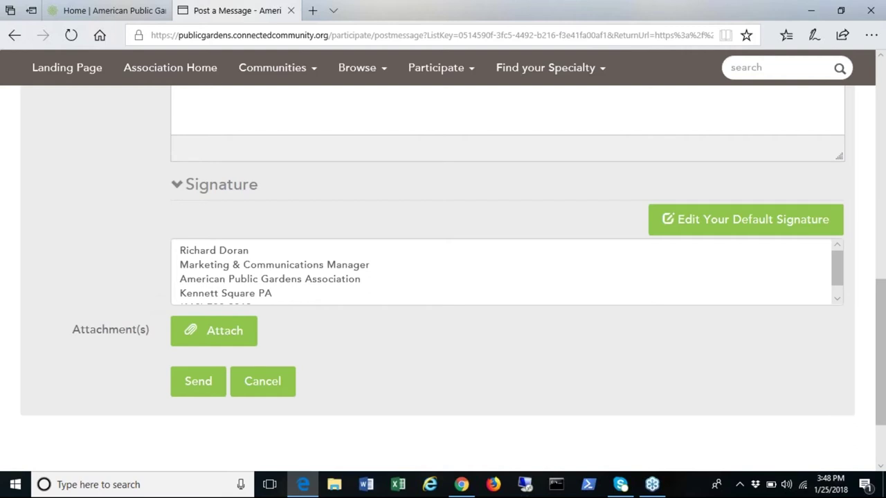
{"action": "left_click", "coordinate": [225, 331]}
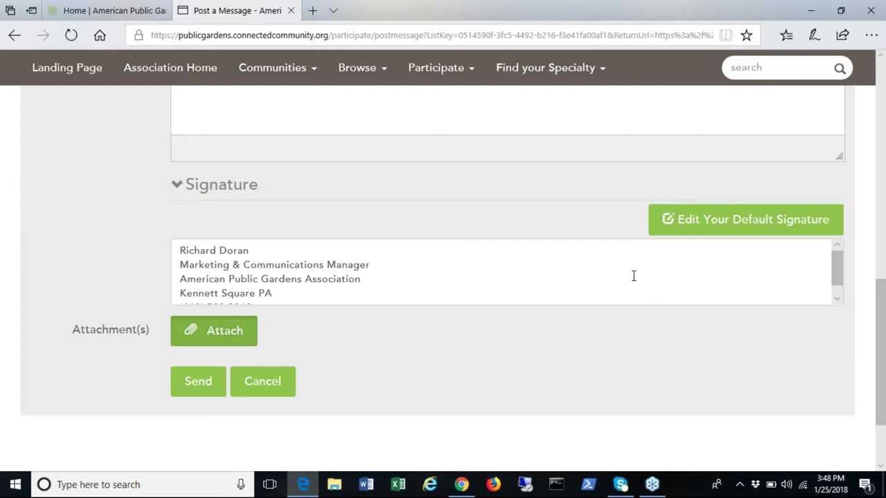
{"action": "left_click", "coordinate": [225, 336]}
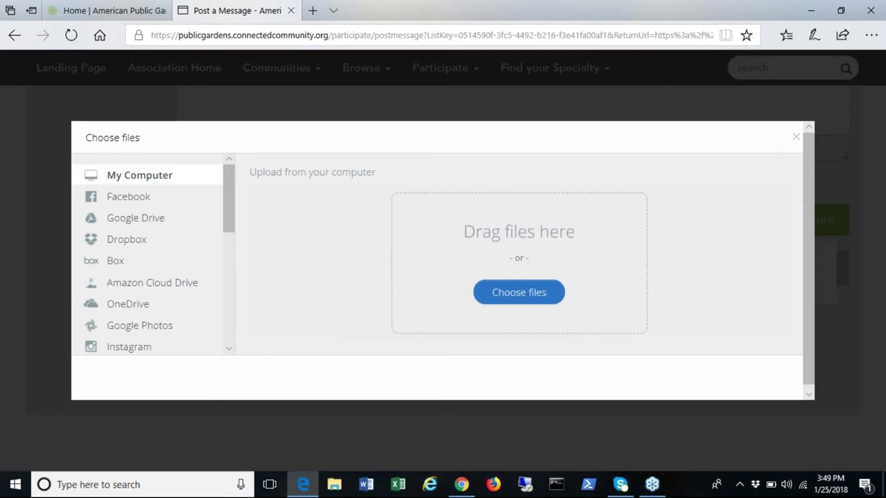
{"action": "left_click", "coordinate": [794, 138]}
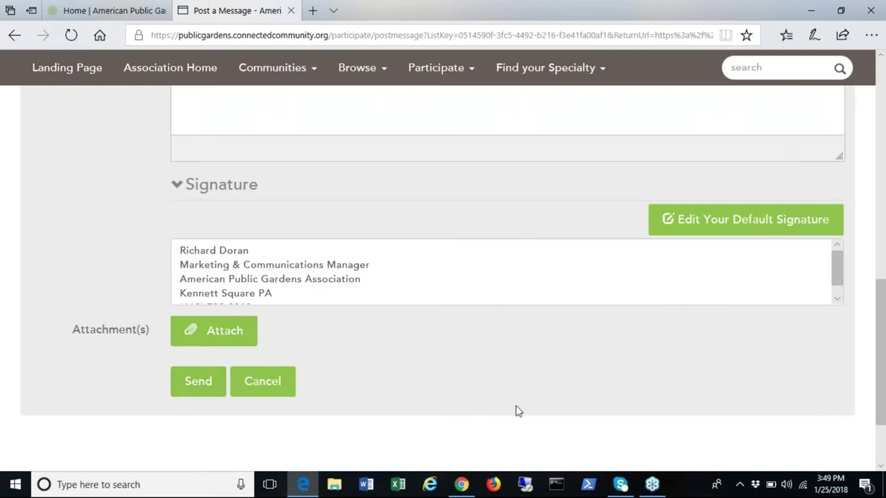
{"action": "scroll", "coordinate": [517, 408], "scroll_direction": "up", "scroll_amount": 7}
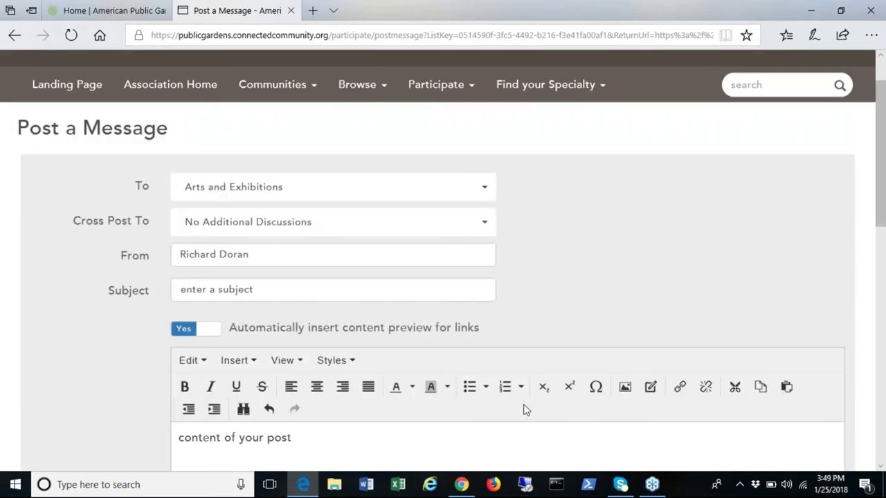
{"action": "scroll", "coordinate": [527, 407], "scroll_direction": "up", "scroll_amount": 2}
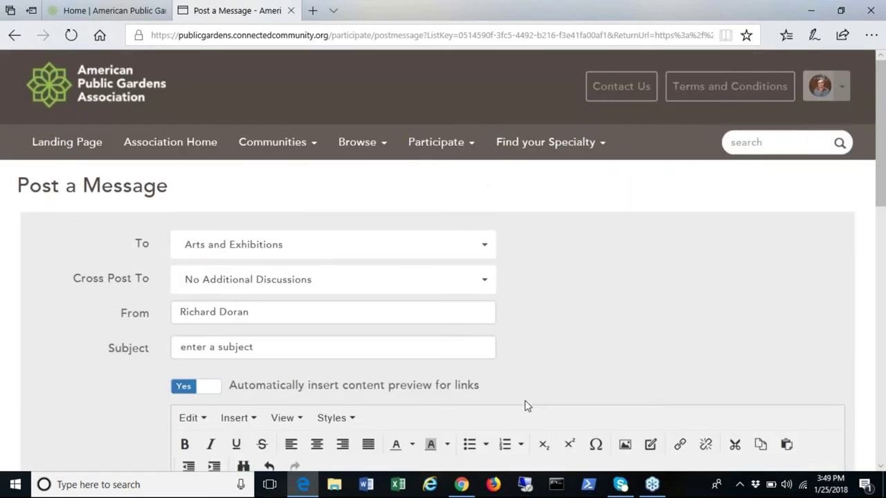
{"action": "left_click", "coordinate": [14, 36]}
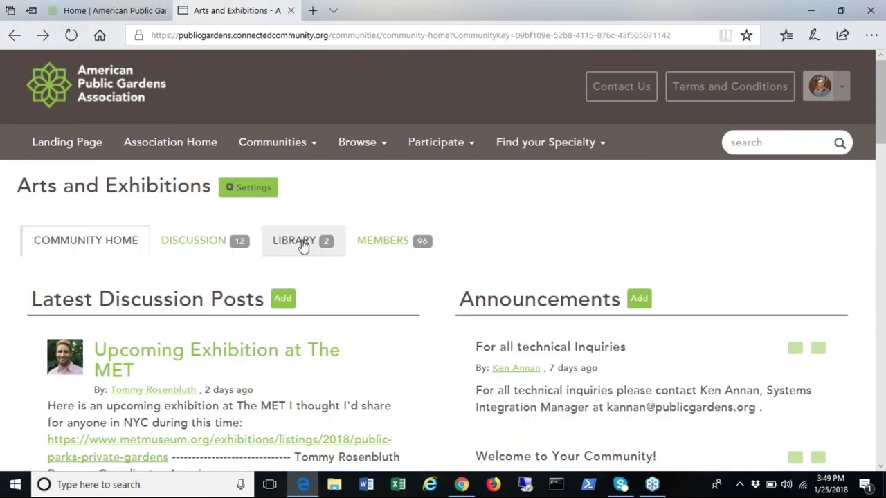
Step: On the Arts and Exhibitions LIBRARY tab, open Create New Library Entry
{"action": "left_click", "coordinate": [303, 242]}
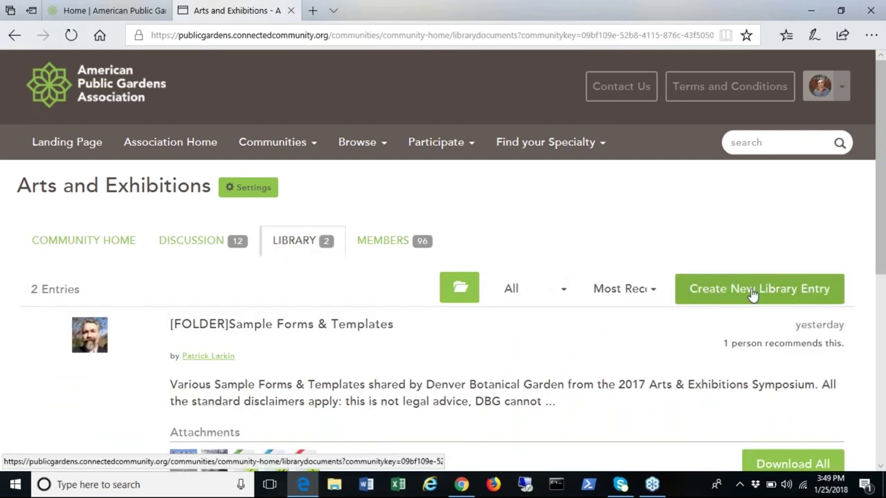
{"action": "left_click", "coordinate": [750, 292]}
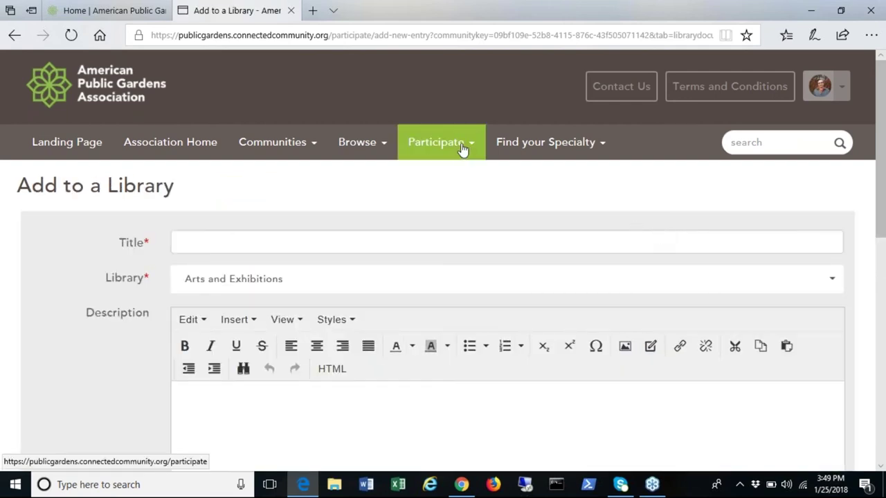
{"action": "mouse_move", "coordinate": [462, 148]}
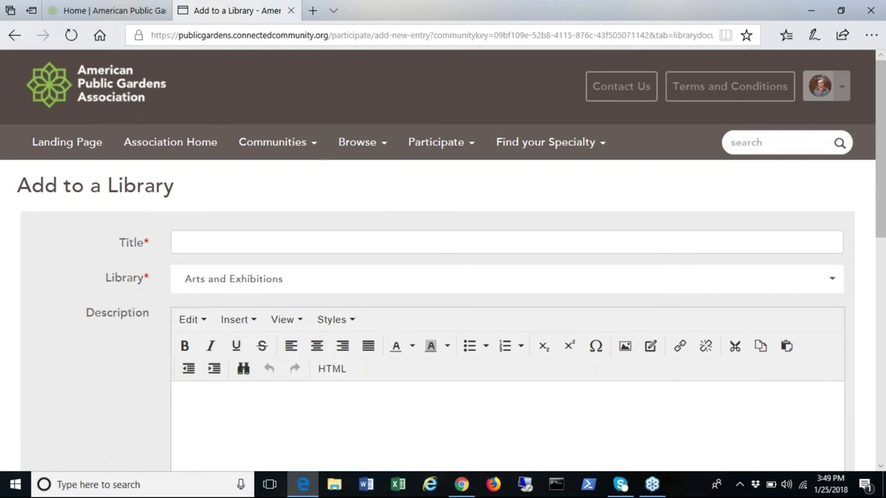
Step: Browse site-wide Library Entries, then open the Member Directory search
{"action": "mouse_move", "coordinate": [379, 148]}
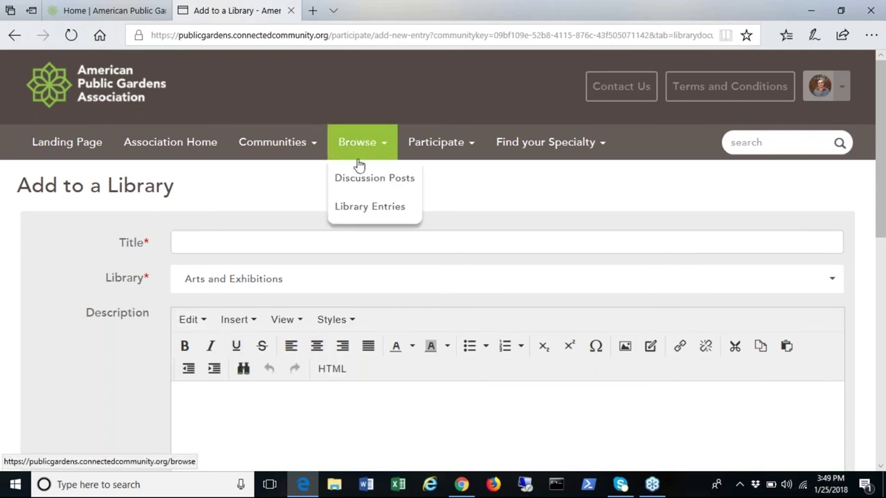
{"action": "left_click", "coordinate": [369, 206]}
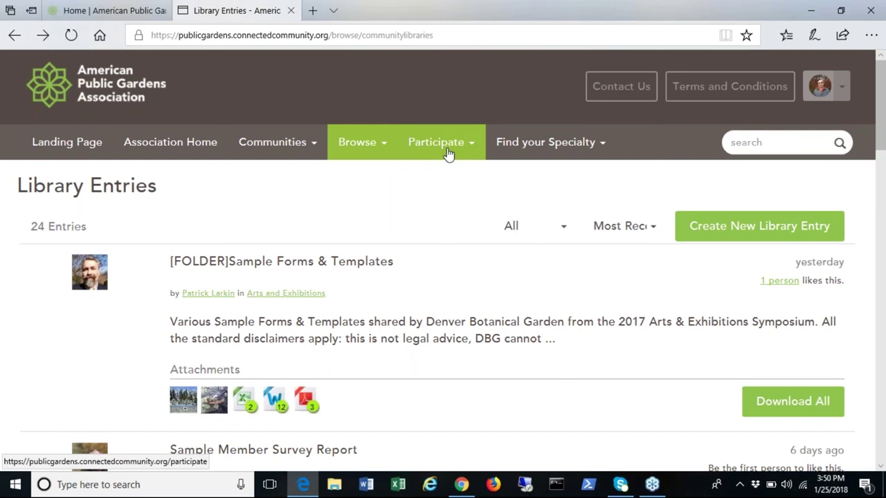
{"action": "left_click", "coordinate": [461, 192]}
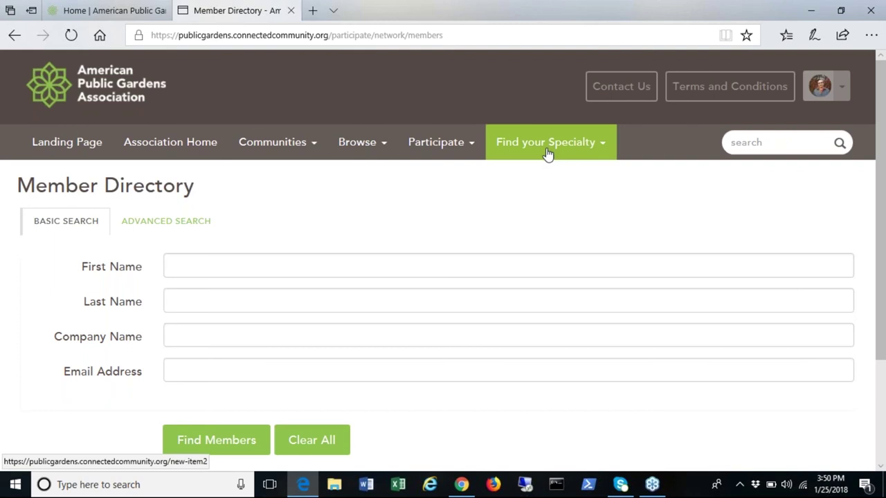
Step: Go to the Member Directory search page from the Participate menu
{"action": "mouse_move", "coordinate": [548, 155]}
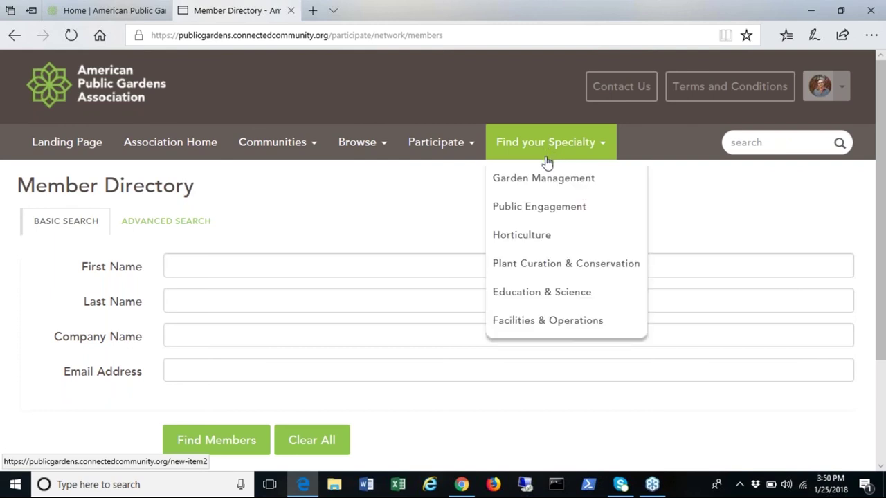